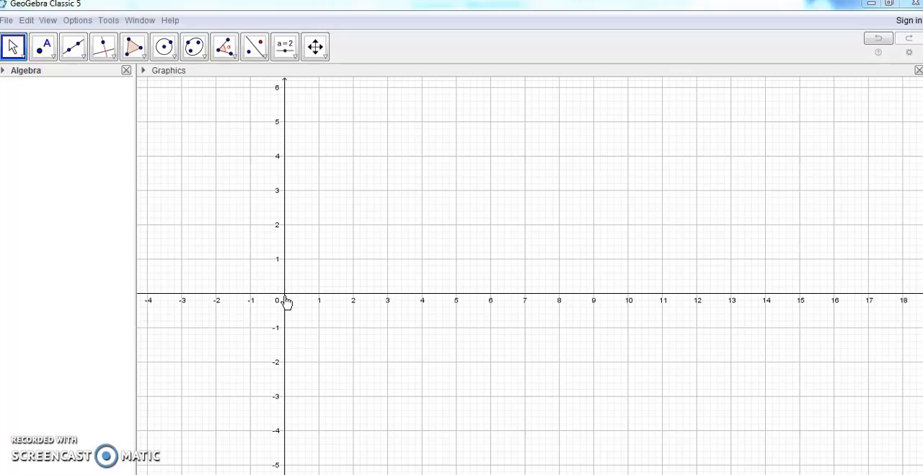
Draw a square polygon with vertices at (0, 0), (3, 0), (3, 3) and (0, 3)
{"action": "left_click", "coordinate": [138, 51]}
{"action": "left_click", "coordinate": [167, 78]}
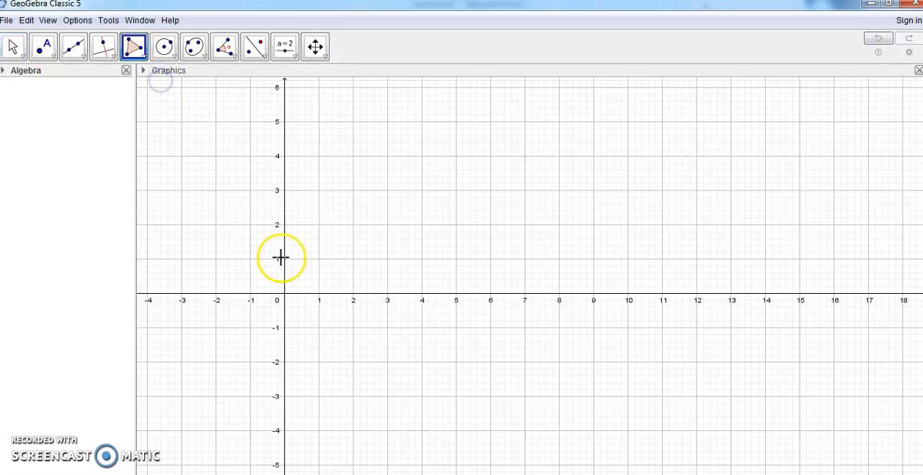
{"action": "left_click", "coordinate": [285, 292]}
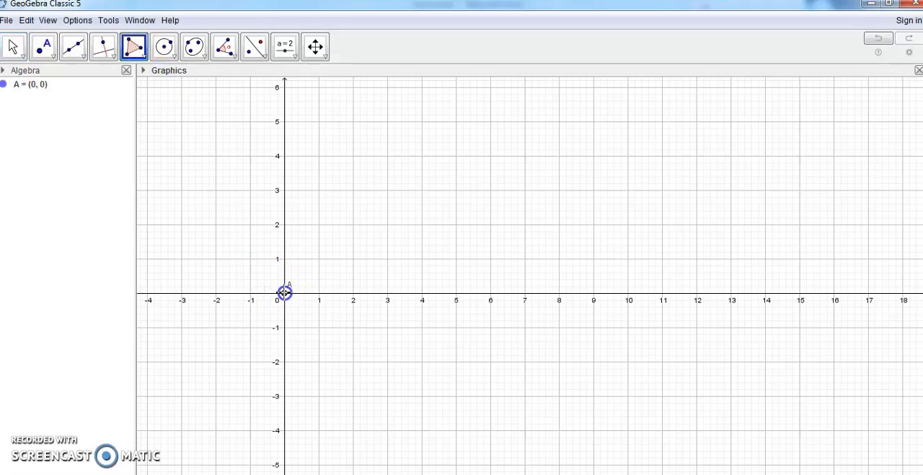
{"action": "left_click", "coordinate": [390, 294]}
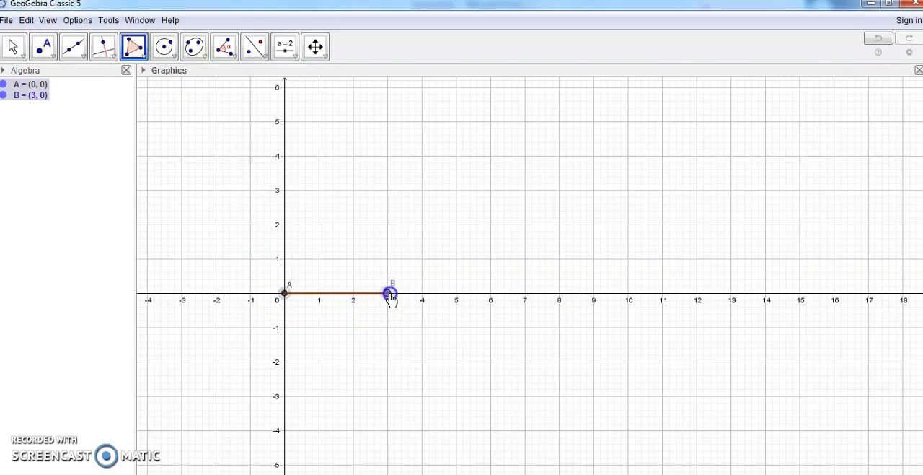
{"action": "left_click", "coordinate": [388, 190]}
{"action": "left_click", "coordinate": [285, 190]}
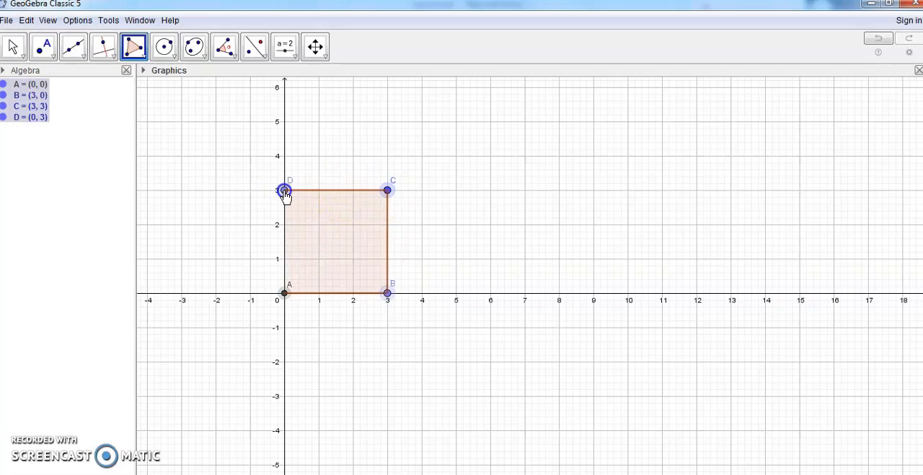
{"action": "left_click", "coordinate": [286, 293]}
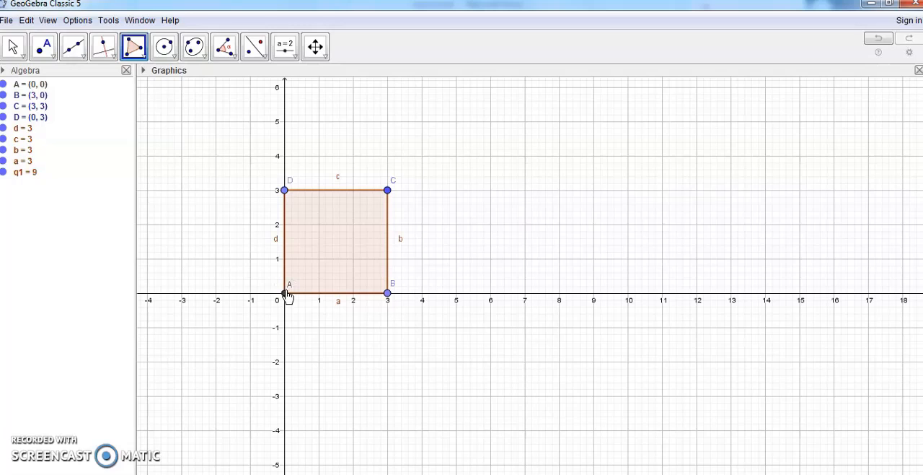
{"action": "left_click", "coordinate": [342, 255]}
Show the 3D Graphics view alongside the 2D drawing of the square
{"action": "left_click", "coordinate": [47, 20]}
{"action": "left_click", "coordinate": [80, 69]}
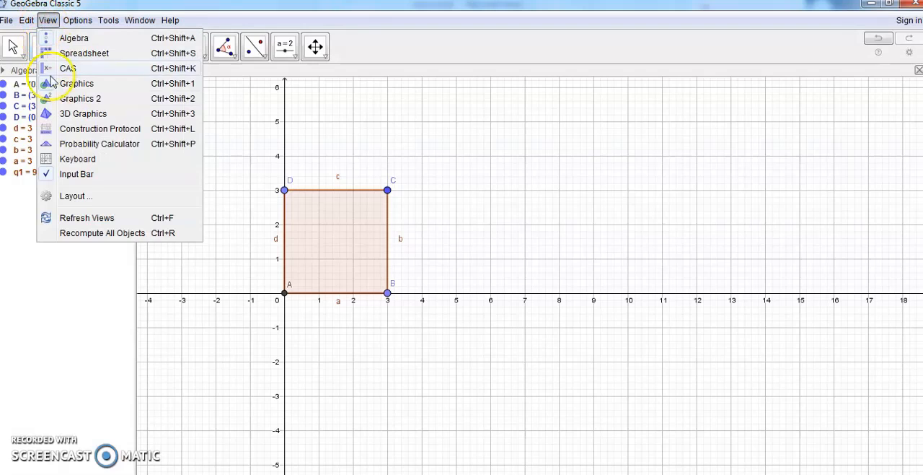
{"action": "left_click", "coordinate": [67, 117]}
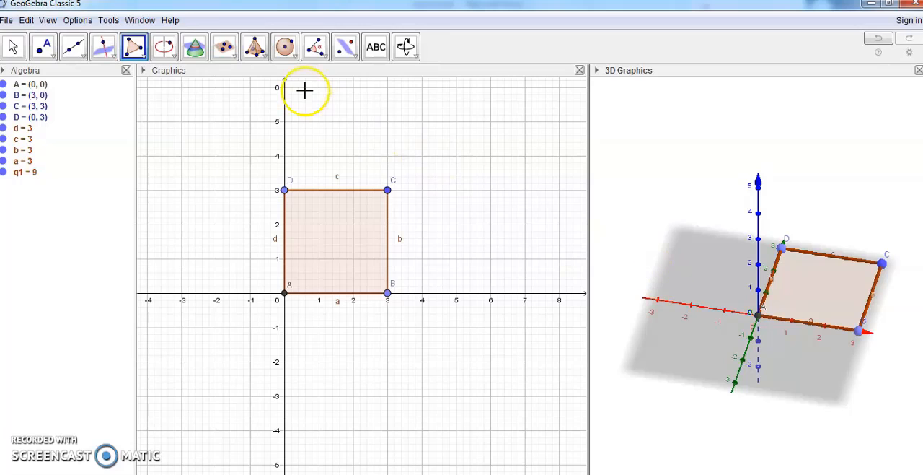
Use Extrude to Prism to raise the square base into a prism 3 units high
{"action": "left_click", "coordinate": [266, 60]}
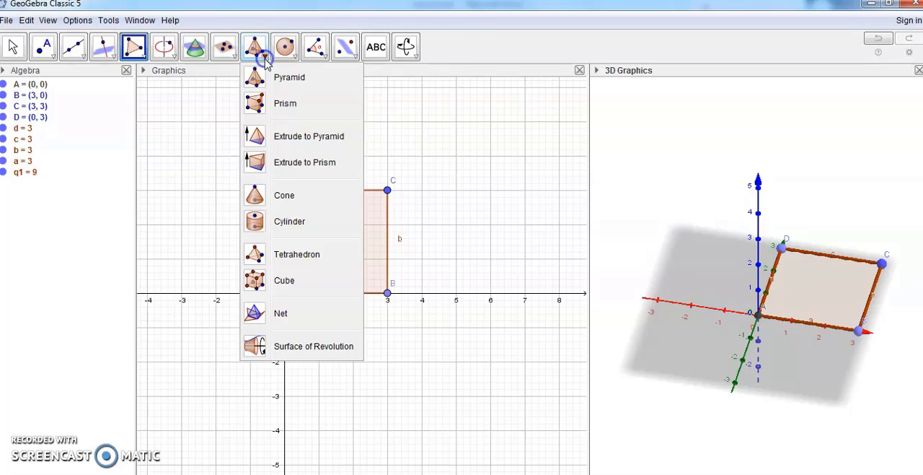
{"action": "left_click", "coordinate": [293, 165]}
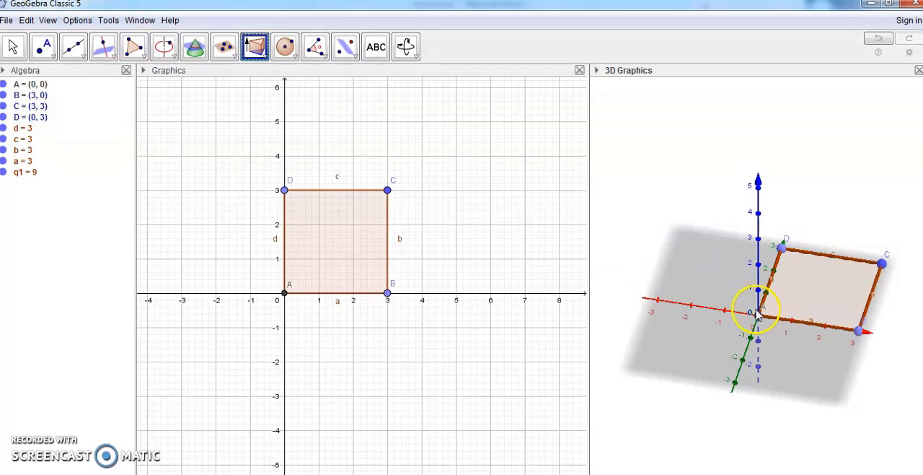
{"action": "left_click_drag", "start_coordinate": [758, 315], "coordinate": [759, 241]}
{"action": "left_click_drag", "start_coordinate": [782, 318], "coordinate": [777, 272]}
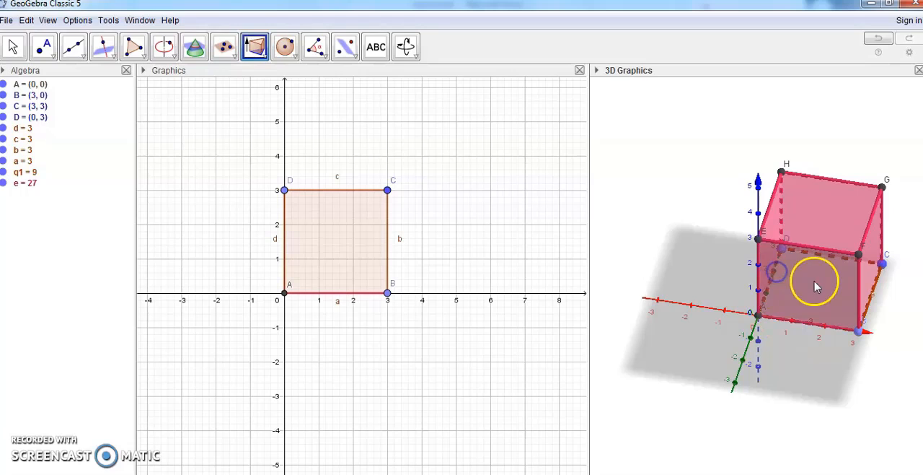
{"action": "left_click", "coordinate": [406, 47]}
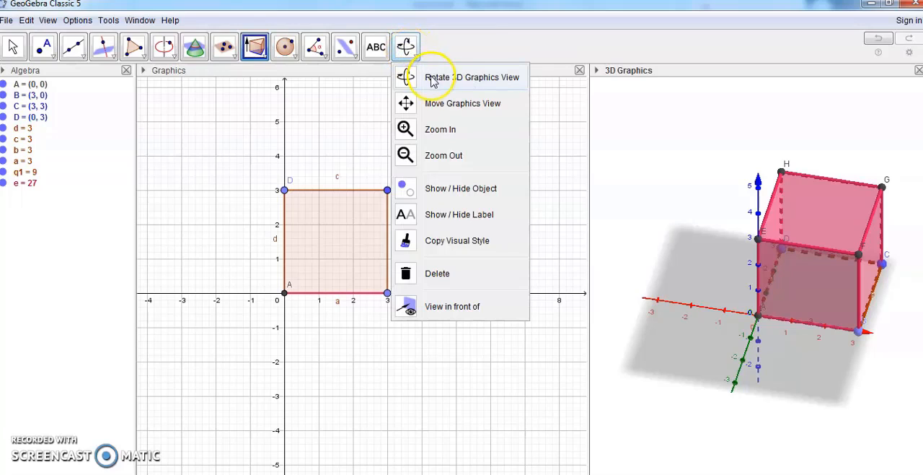
{"action": "left_click", "coordinate": [422, 76]}
{"action": "left_click", "coordinate": [406, 47]}
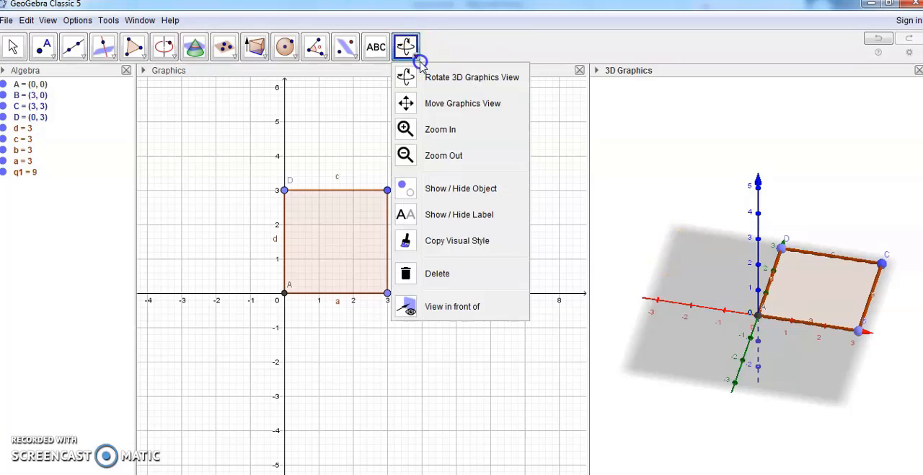
{"action": "left_click", "coordinate": [433, 82]}
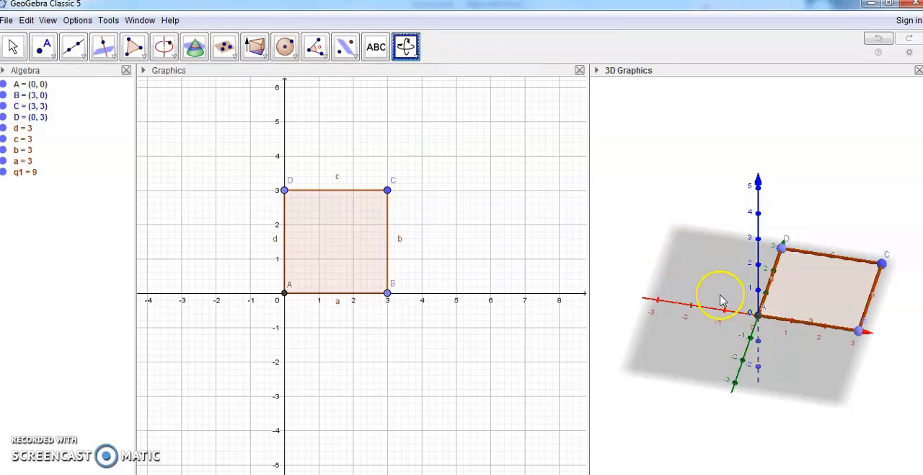
Try to extrude the square upward into a prism in the 3D view
{"action": "left_click", "coordinate": [264, 61]}
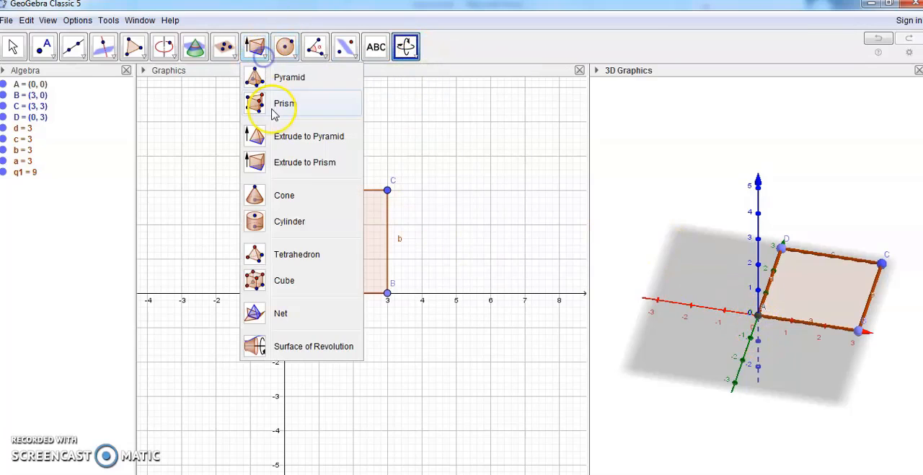
{"action": "left_click", "coordinate": [272, 160]}
{"action": "left_click_drag", "start_coordinate": [758, 316], "coordinate": [757, 240]}
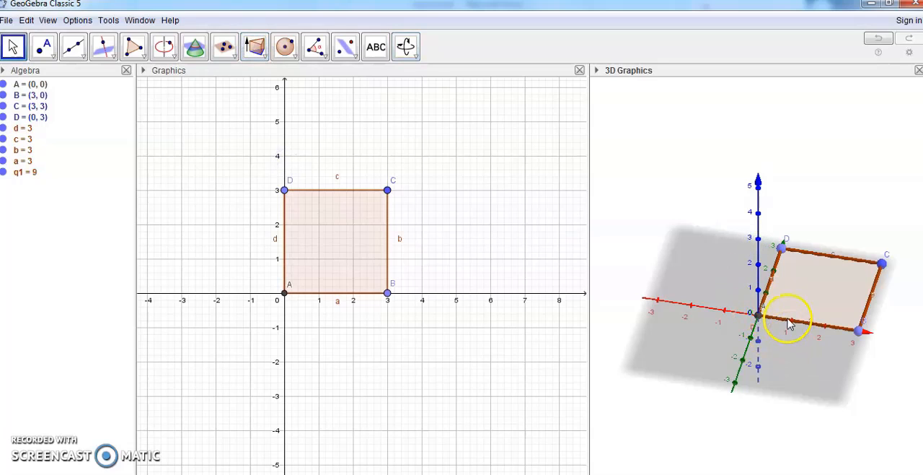
Extrude the square base into a prism with a height of 3 units
{"action": "left_click_drag", "start_coordinate": [790, 322], "coordinate": [783, 353]}
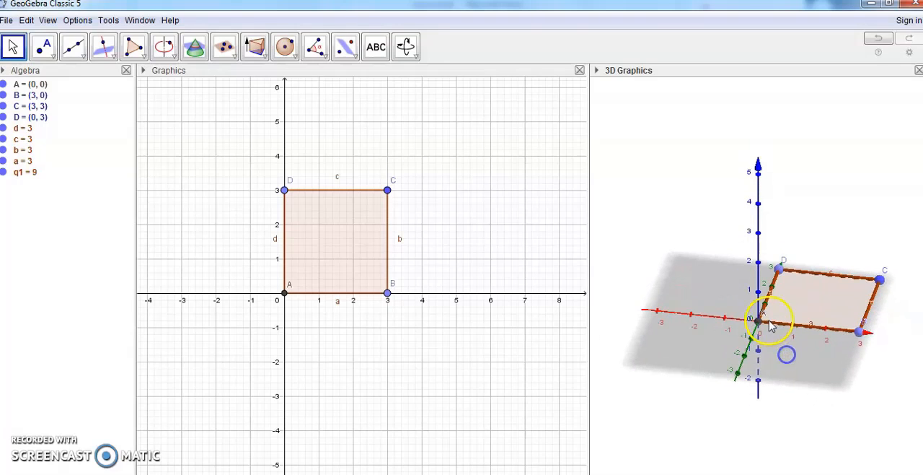
{"action": "left_click", "coordinate": [255, 47]}
{"action": "left_click", "coordinate": [292, 167]}
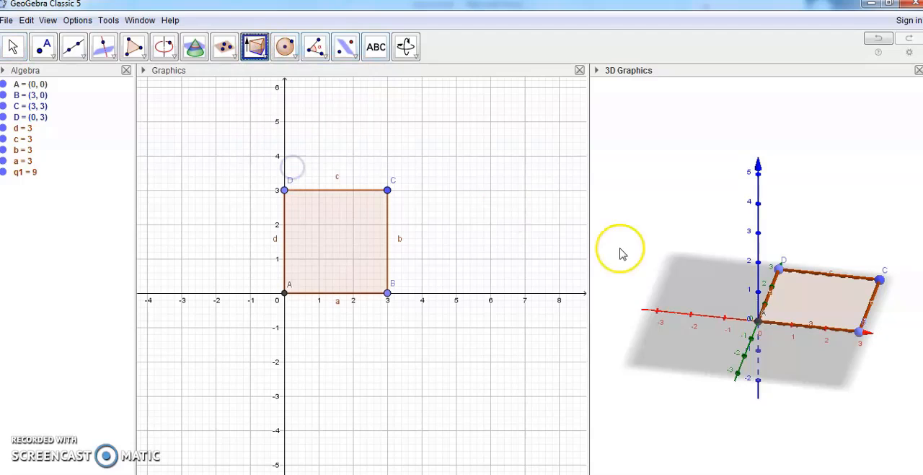
{"action": "left_click_drag", "start_coordinate": [772, 325], "coordinate": [764, 233]}
{"action": "left_click", "coordinate": [783, 342]}
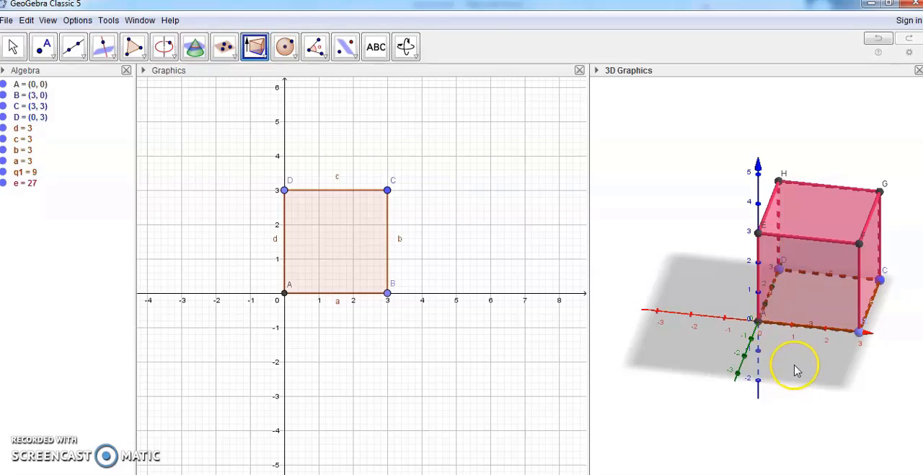
Rotate the 3D Graphics view to examine the finished cube from another angle
{"action": "left_click_drag", "start_coordinate": [770, 351], "coordinate": [710, 329]}
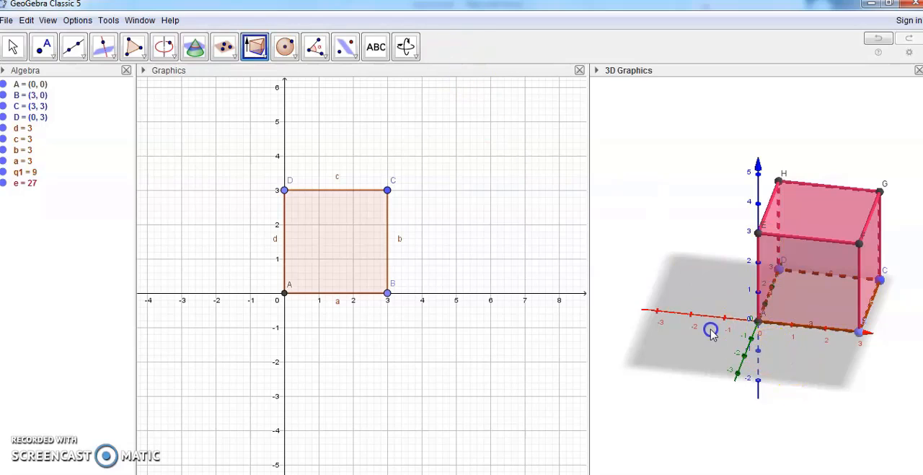
{"action": "left_click", "coordinate": [406, 47]}
{"action": "left_click", "coordinate": [459, 77]}
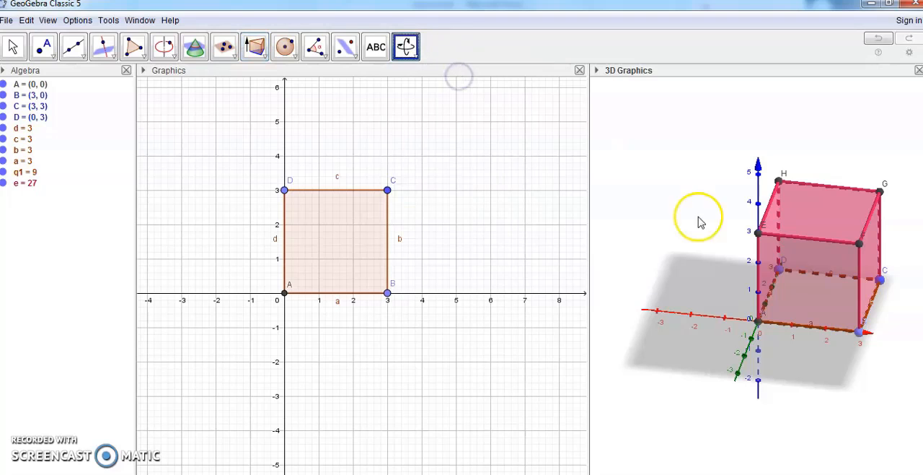
{"action": "mouse_move", "coordinate": [755, 349]}
{"action": "left_mouse_down"}
{"action": "mouse_move", "coordinate": [737, 347]}
{"action": "mouse_move", "coordinate": [769, 353]}
{"action": "mouse_move", "coordinate": [752, 348]}
{"action": "mouse_move", "coordinate": [766, 362]}
{"action": "left_mouse_up"}
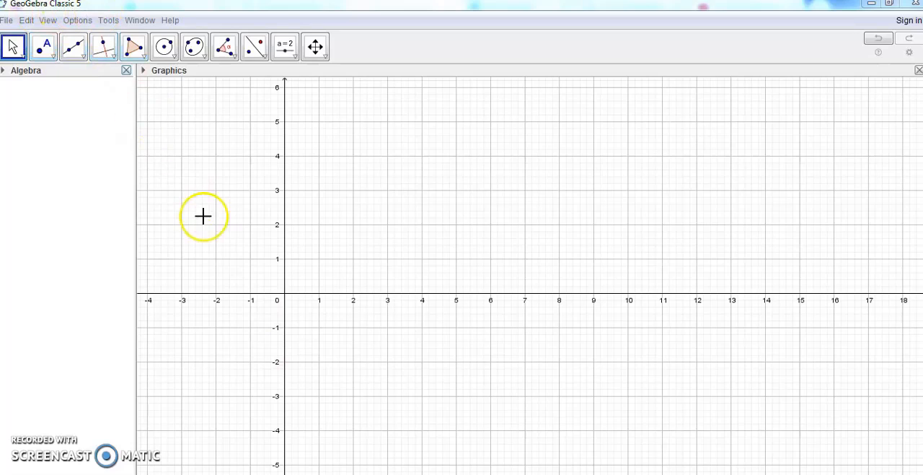
Draw a rectangular polygon with vertices at (0, 0), (4, 0), (4, 2) and (0, 2)
{"action": "left_click", "coordinate": [280, 299]}
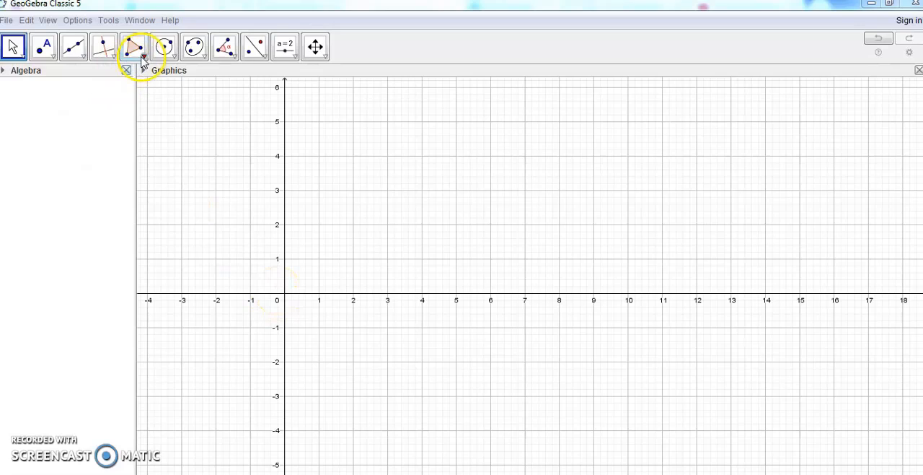
{"action": "left_click", "coordinate": [142, 58]}
{"action": "left_click", "coordinate": [155, 78]}
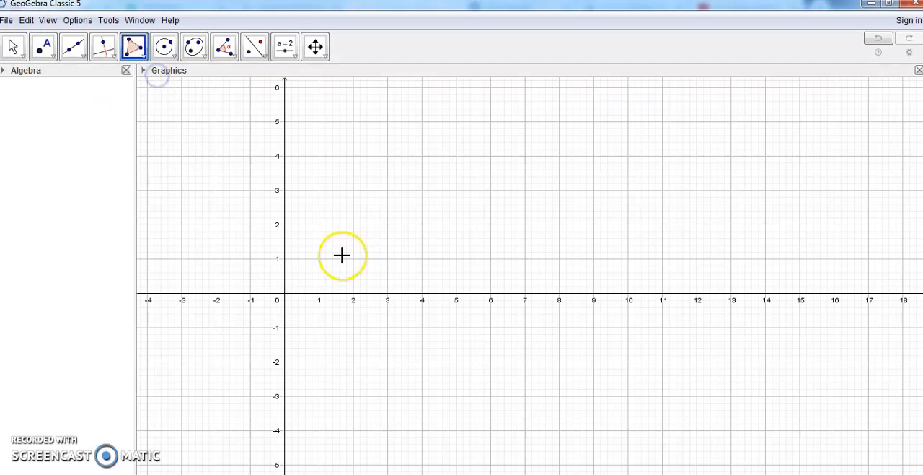
{"action": "left_click", "coordinate": [285, 296]}
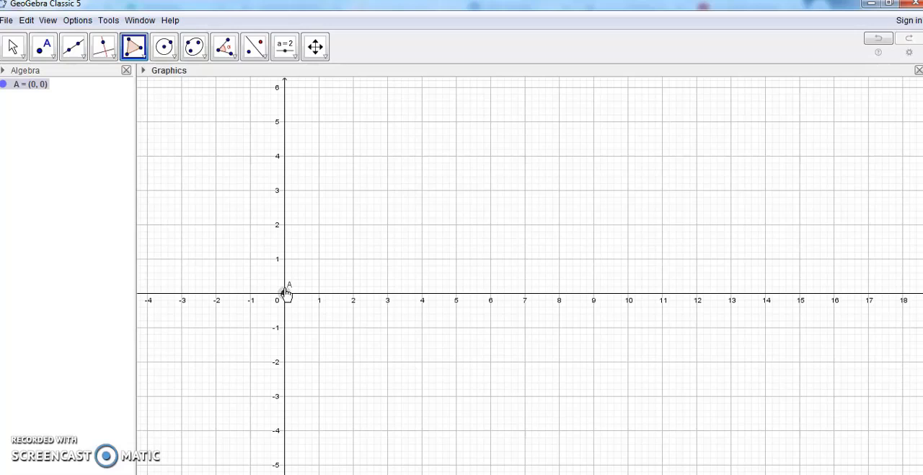
{"action": "left_click", "coordinate": [422, 293]}
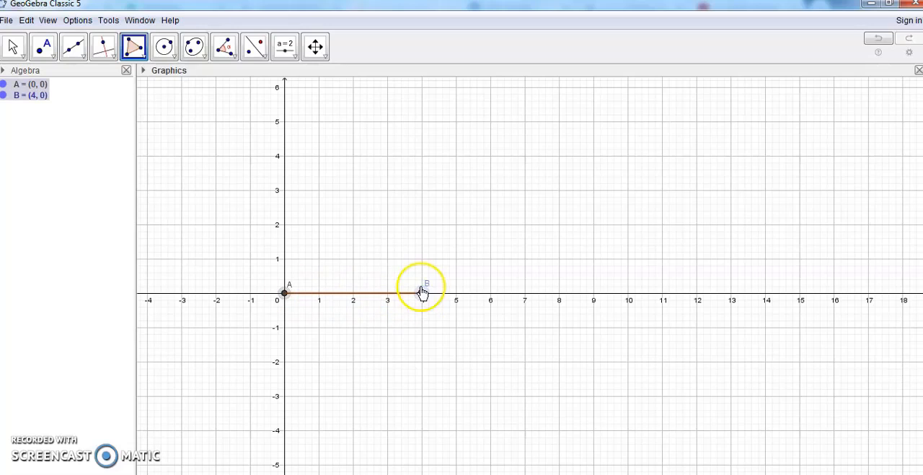
{"action": "left_click", "coordinate": [422, 224]}
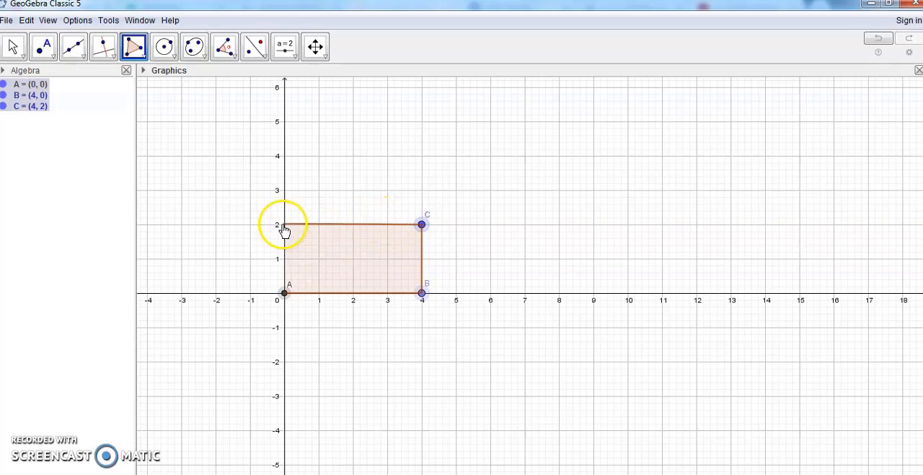
{"action": "left_click", "coordinate": [285, 224]}
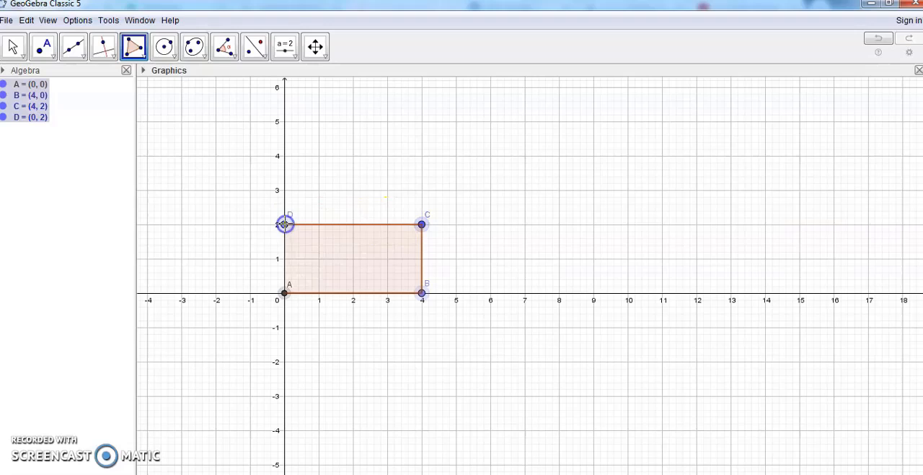
{"action": "left_click", "coordinate": [285, 293]}
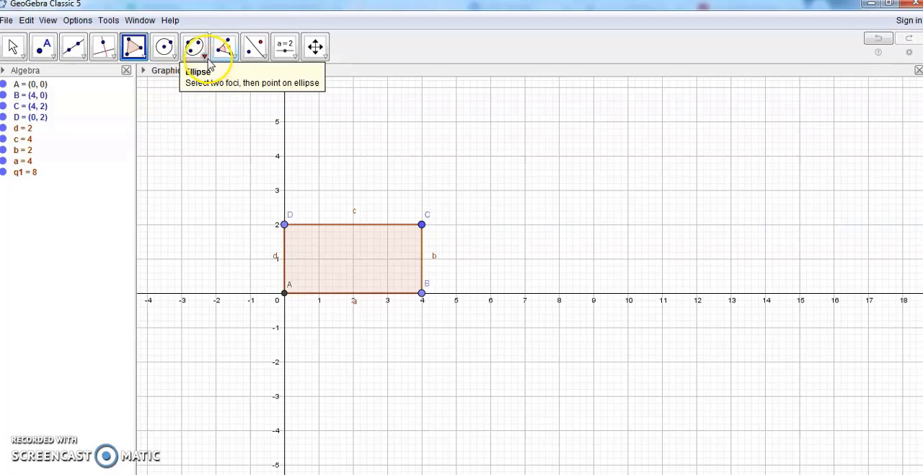
Show the rectangle in the 3D Graphics view and extrude it upward with Extrude to Prism
{"action": "left_click", "coordinate": [47, 20]}
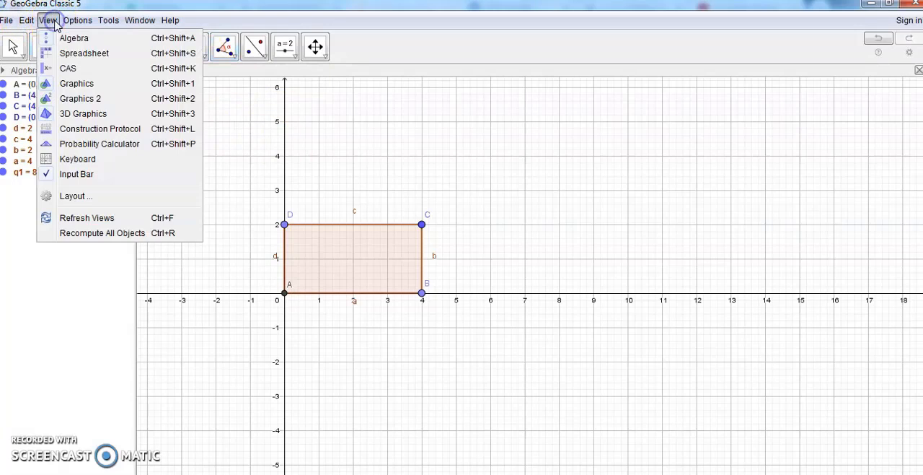
{"action": "left_click", "coordinate": [79, 114]}
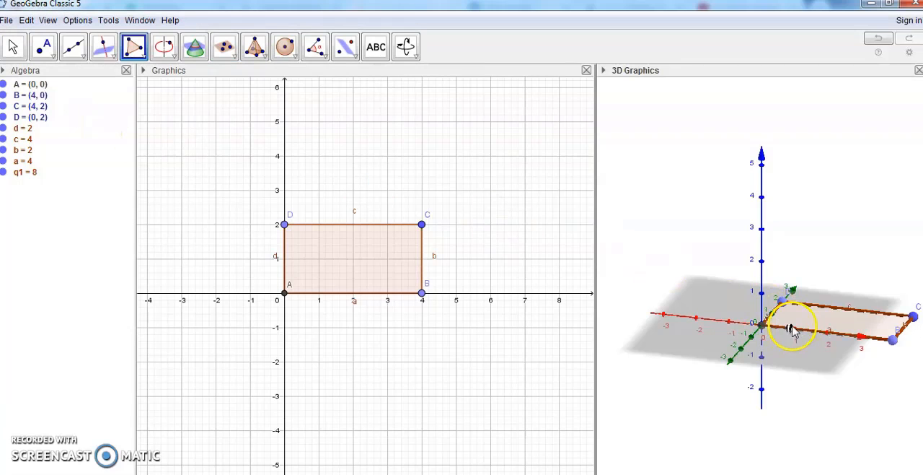
{"action": "left_click", "coordinate": [265, 57]}
{"action": "left_click", "coordinate": [269, 59]}
{"action": "left_click", "coordinate": [276, 60]}
{"action": "left_click", "coordinate": [265, 59]}
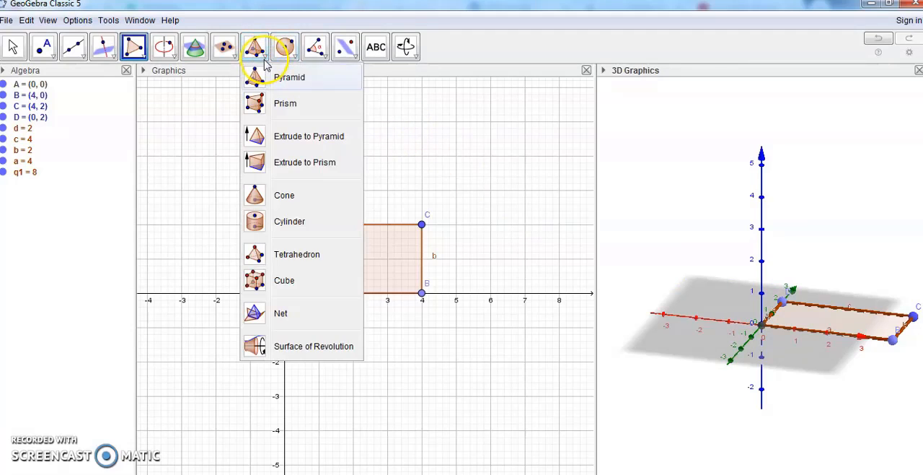
{"action": "left_click", "coordinate": [281, 164]}
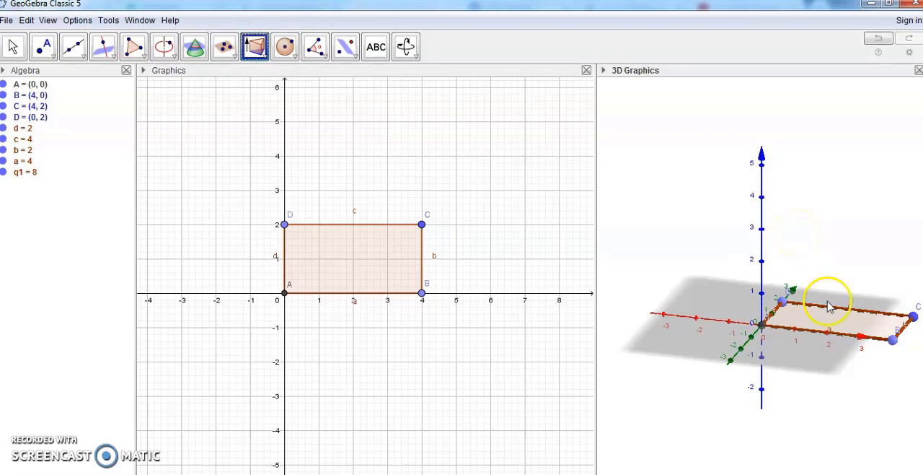
{"action": "left_click", "coordinate": [820, 331]}
{"action": "left_click_drag", "start_coordinate": [826, 268], "coordinate": [825, 238]}
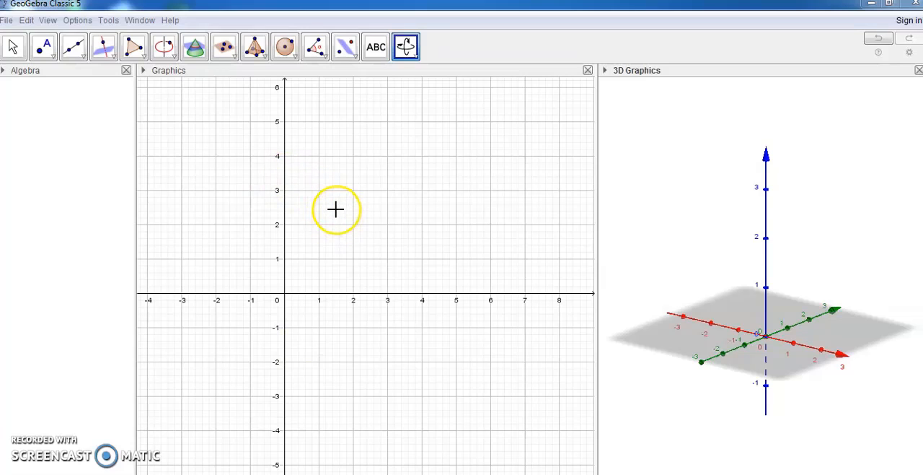
Draw a square polygon with vertices at (0, 0), (3, 0), (3, 3) and (0, 3)
{"action": "left_click", "coordinate": [136, 55]}
{"action": "left_click", "coordinate": [138, 52]}
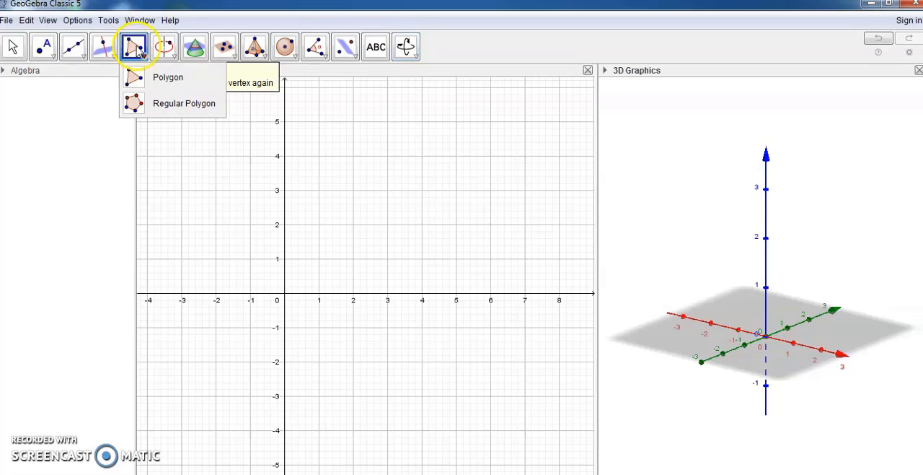
{"action": "left_click", "coordinate": [174, 58]}
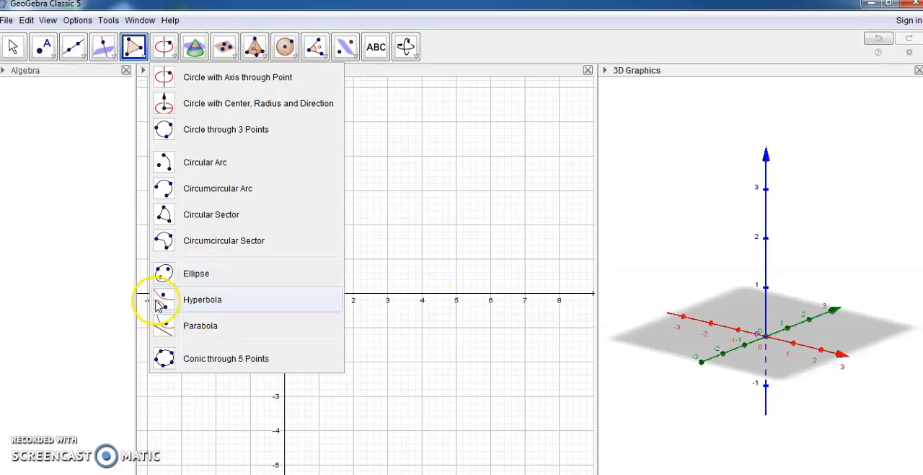
{"action": "left_click", "coordinate": [135, 58]}
{"action": "left_click", "coordinate": [163, 57]}
{"action": "left_click", "coordinate": [135, 58]}
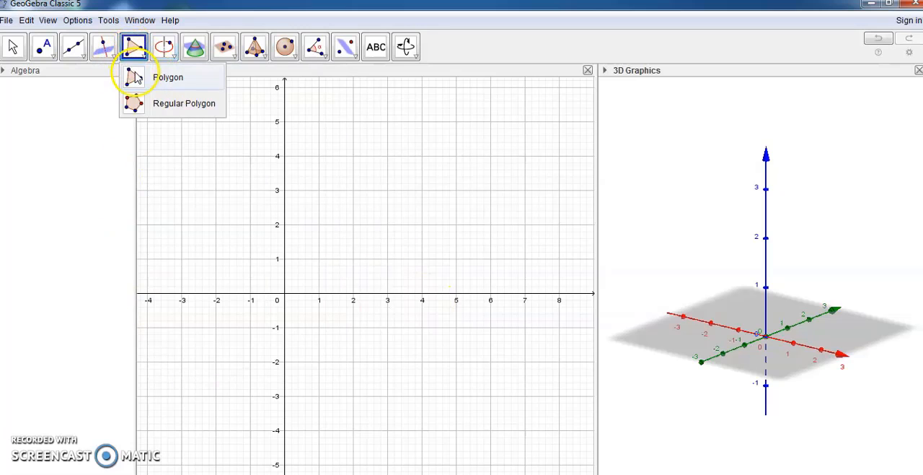
{"action": "left_click", "coordinate": [135, 77]}
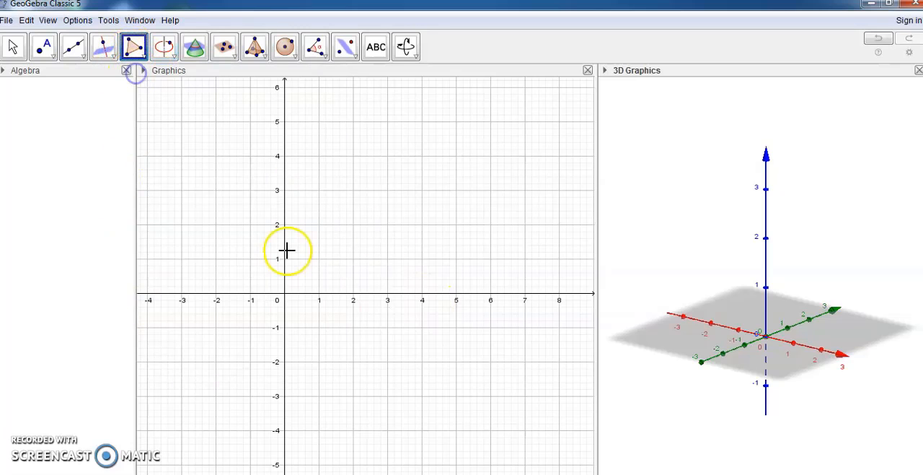
{"action": "left_click", "coordinate": [285, 294]}
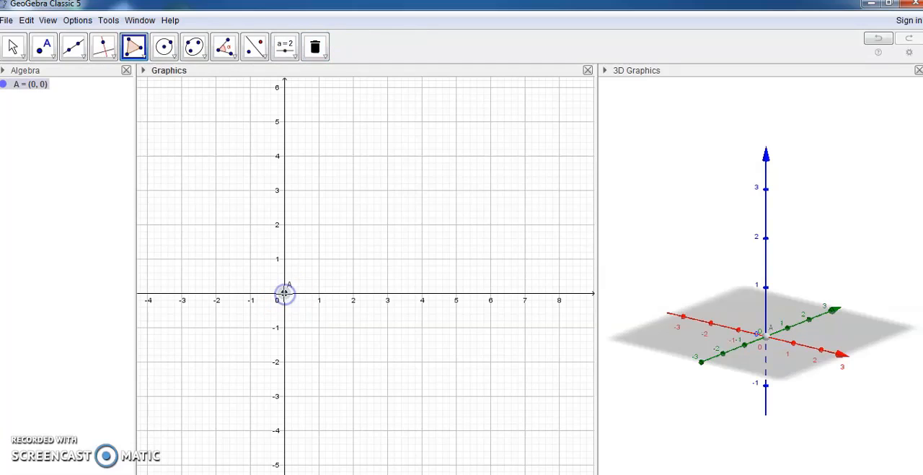
{"action": "left_click", "coordinate": [387, 295]}
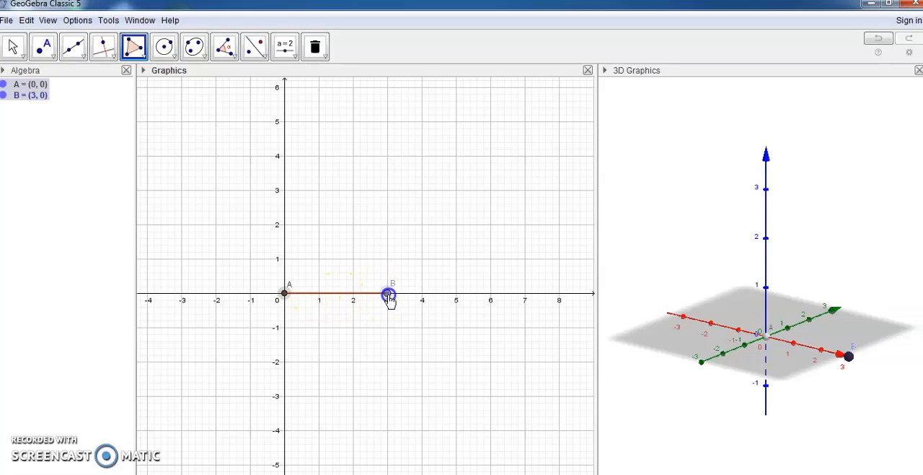
{"action": "left_click", "coordinate": [389, 192]}
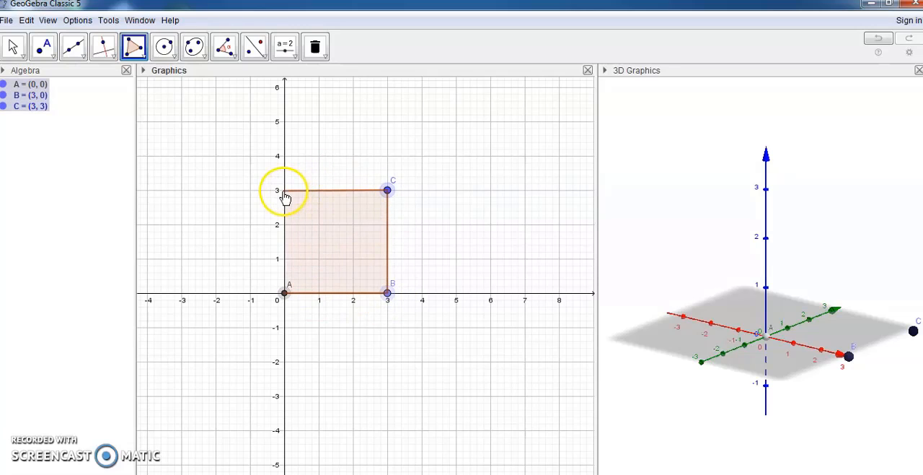
{"action": "left_click", "coordinate": [284, 190]}
{"action": "left_click", "coordinate": [284, 294]}
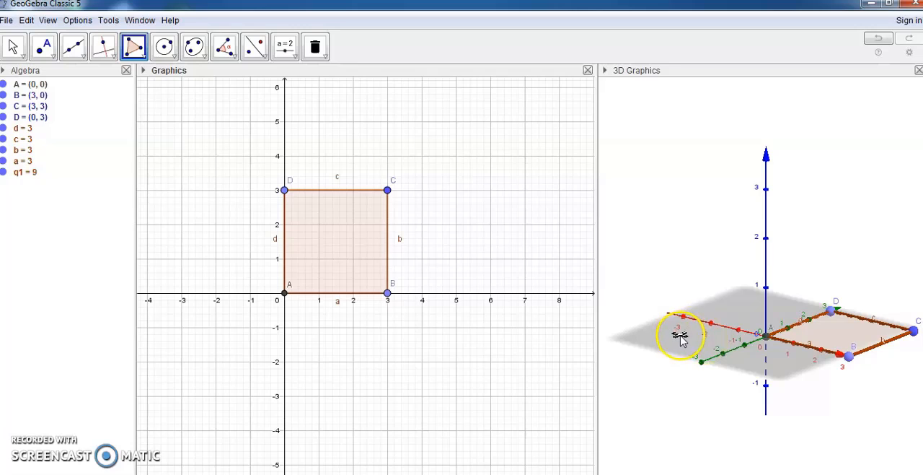
Extrude the square base into a pyramid about 3 units high with Extrude to Pyramid in the 3D Graphics view
{"action": "left_click", "coordinate": [13, 46]}
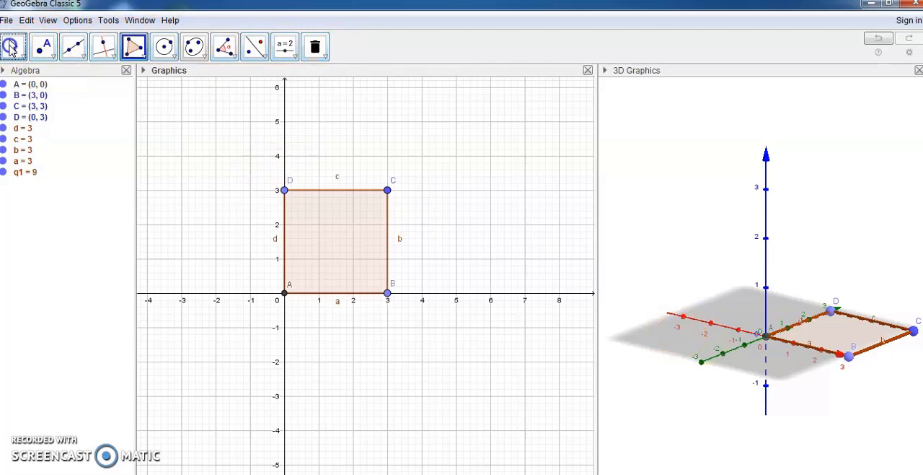
{"action": "left_click", "coordinate": [662, 340]}
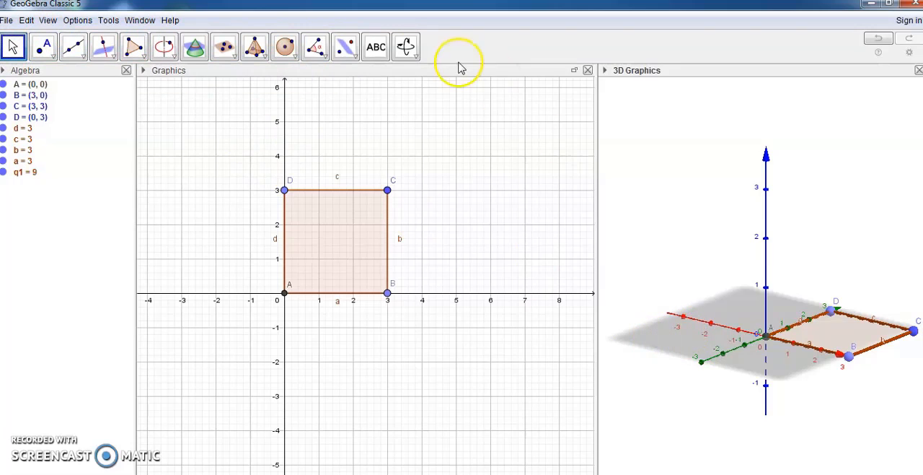
{"action": "left_click", "coordinate": [265, 59]}
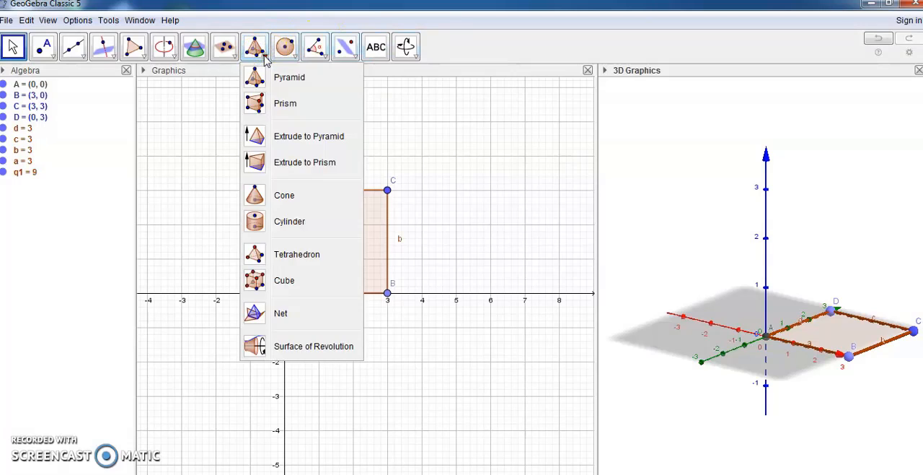
{"action": "mouse_move", "coordinate": [256, 54]}
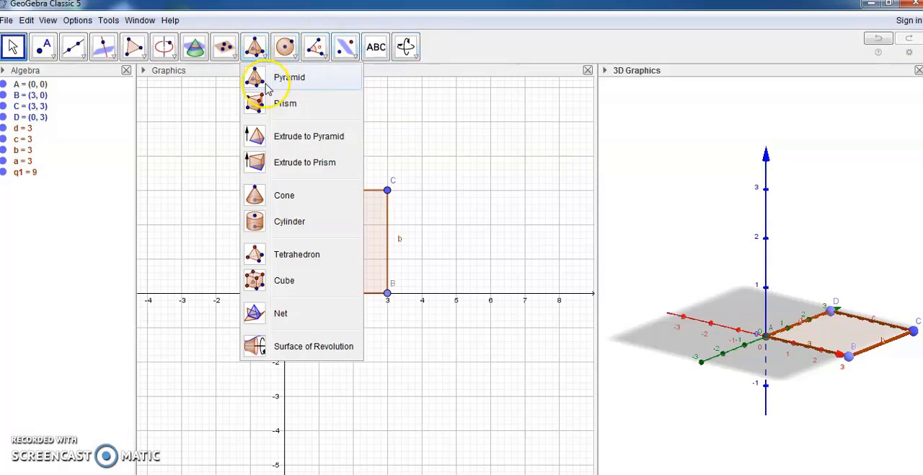
{"action": "left_click", "coordinate": [287, 140]}
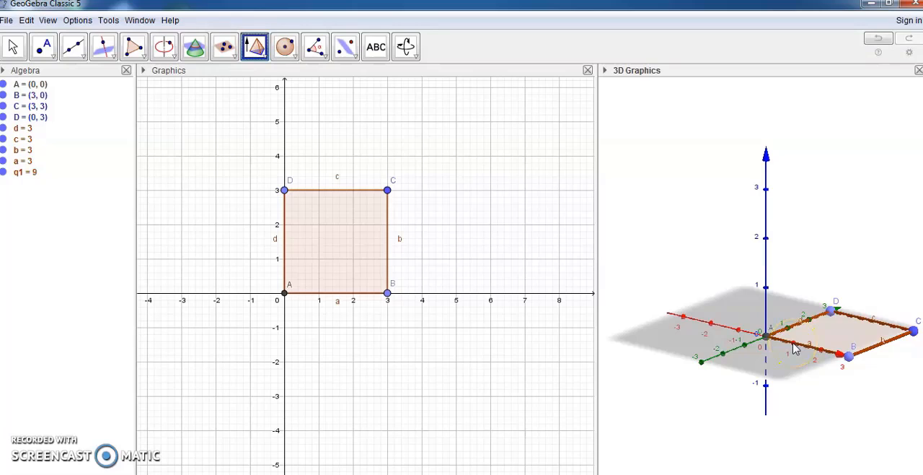
{"action": "left_click_drag", "start_coordinate": [794, 348], "coordinate": [831, 200]}
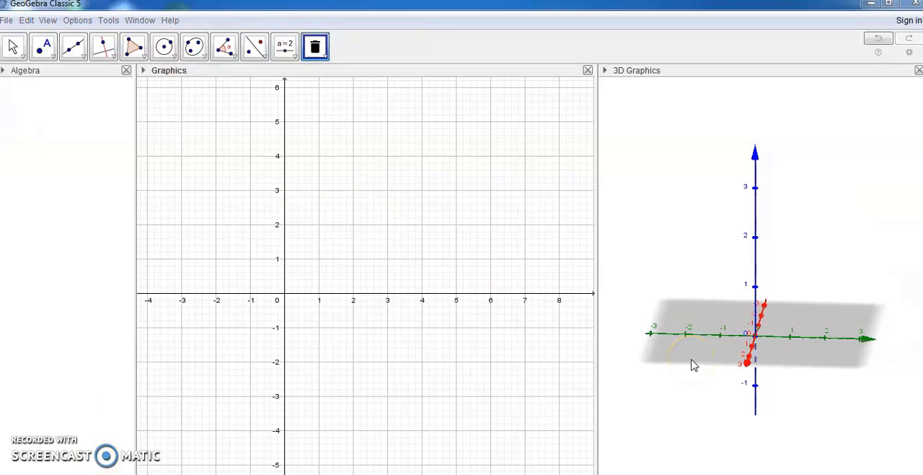
{"action": "left_click", "coordinate": [689, 356]}
Build a tetrahedron from base points at (0, -2, 0) and on the x-axis, moving the second point to about (2.66, 0, 0)
{"action": "left_click", "coordinate": [699, 352]}
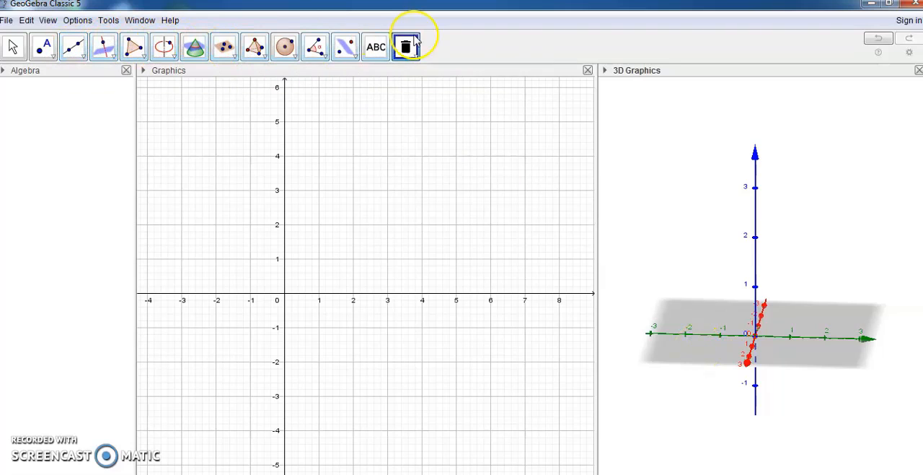
{"action": "left_click", "coordinate": [256, 56]}
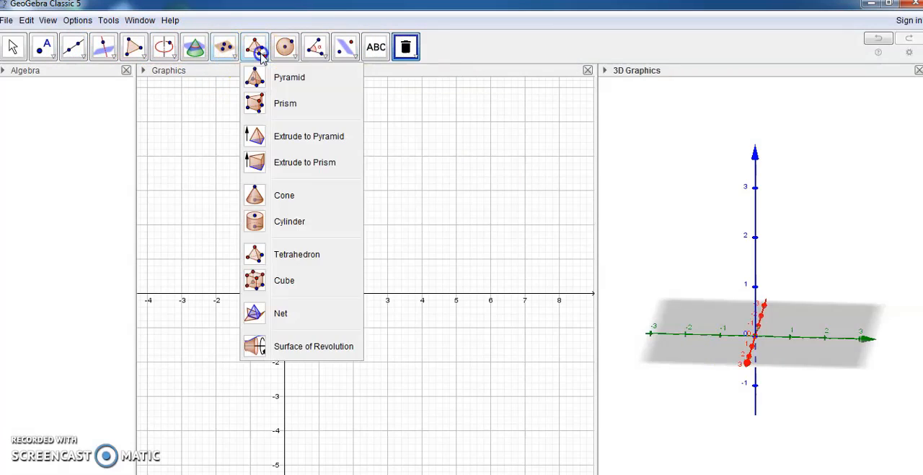
{"action": "left_click", "coordinate": [304, 254]}
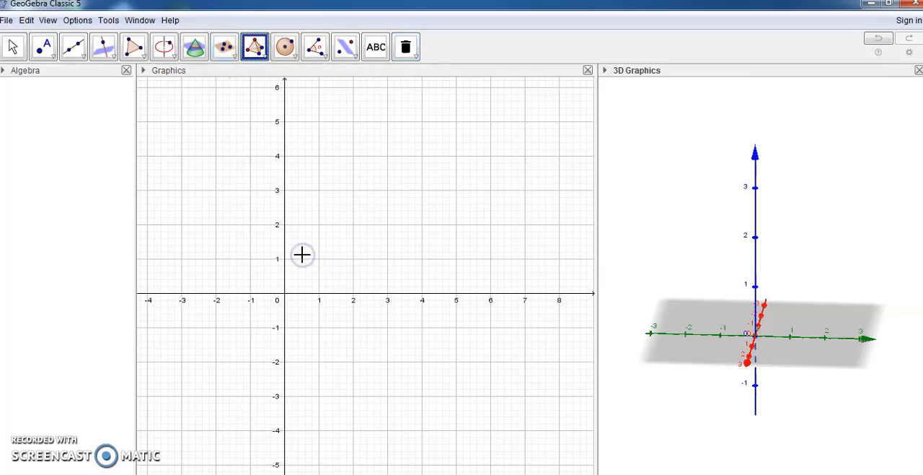
{"action": "left_click", "coordinate": [686, 335]}
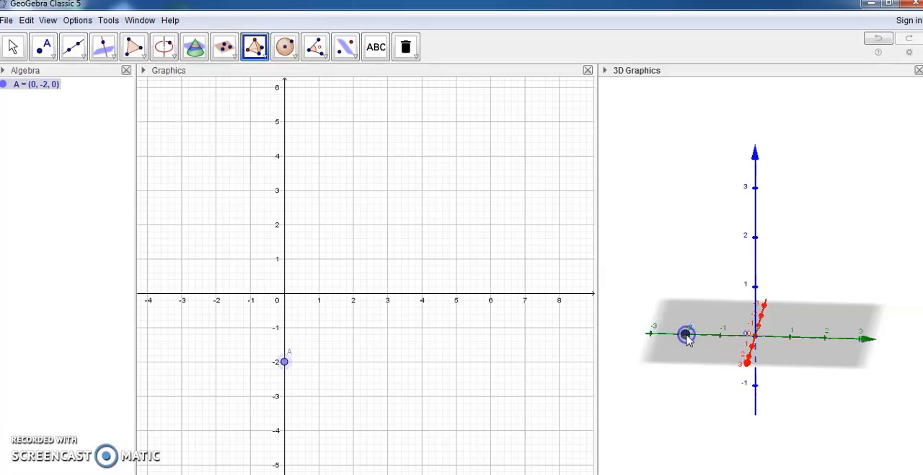
{"action": "left_click", "coordinate": [750, 361]}
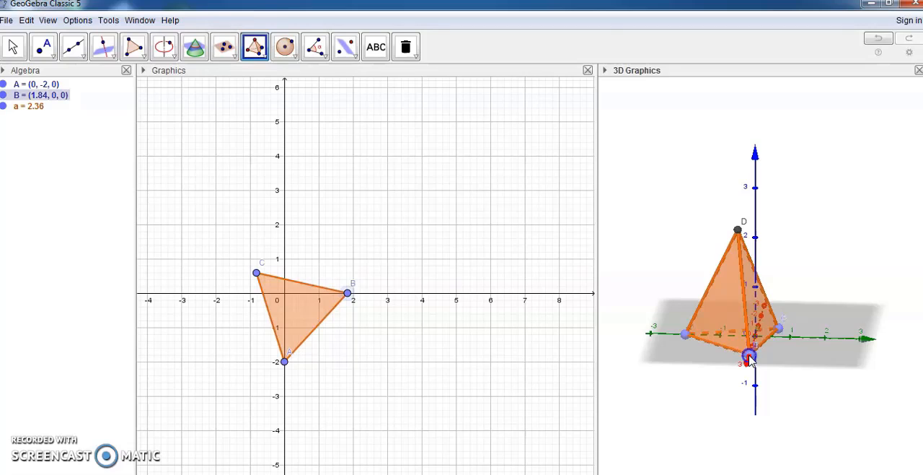
{"action": "left_click_drag", "start_coordinate": [750, 361], "coordinate": [768, 368]}
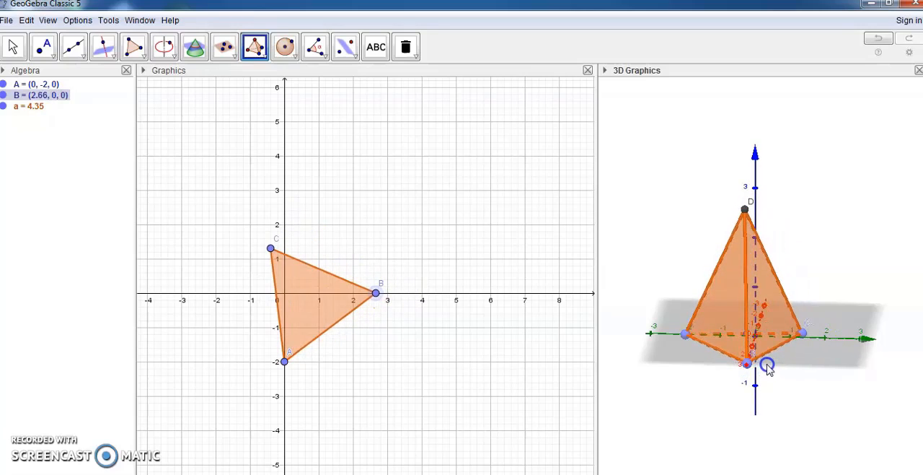